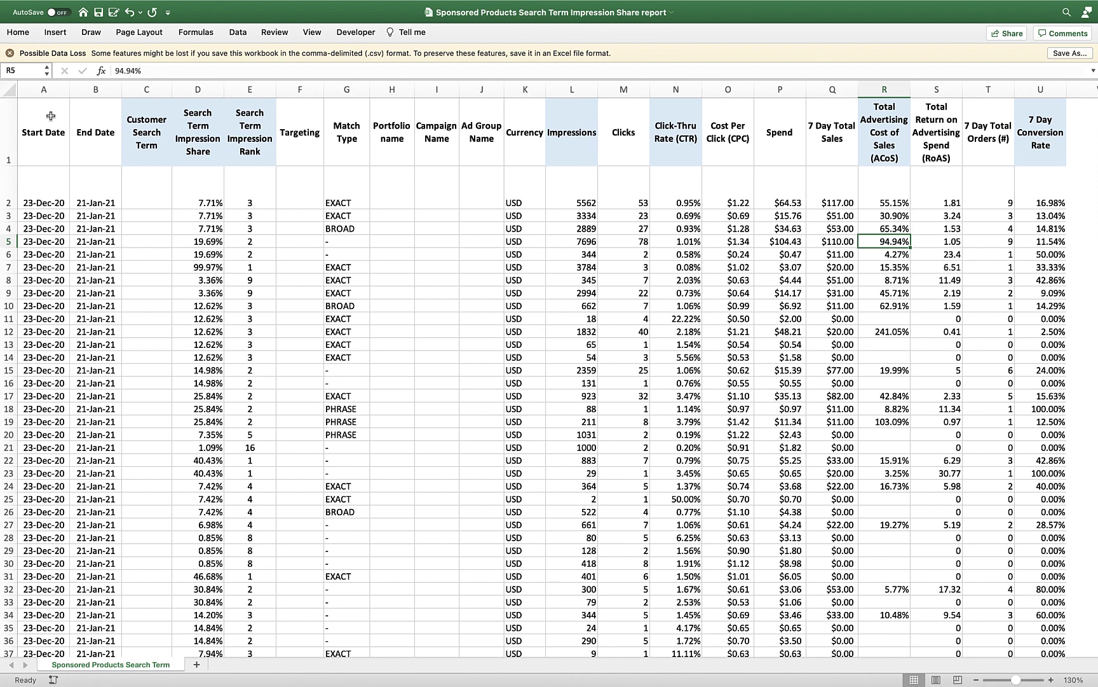
Examine the report's highlighted column headers, from Customer Search Term and impression share and rank to Impressions, CTR, ACoS and 7 Day Conversion Rate
click(50, 114)
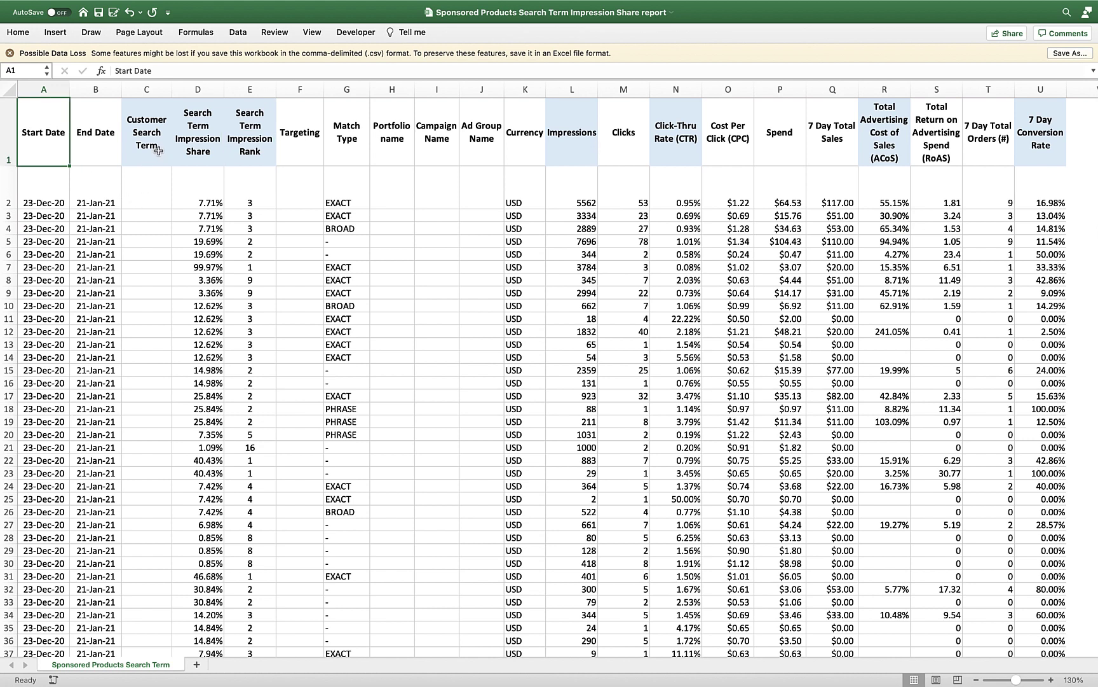
click(150, 146)
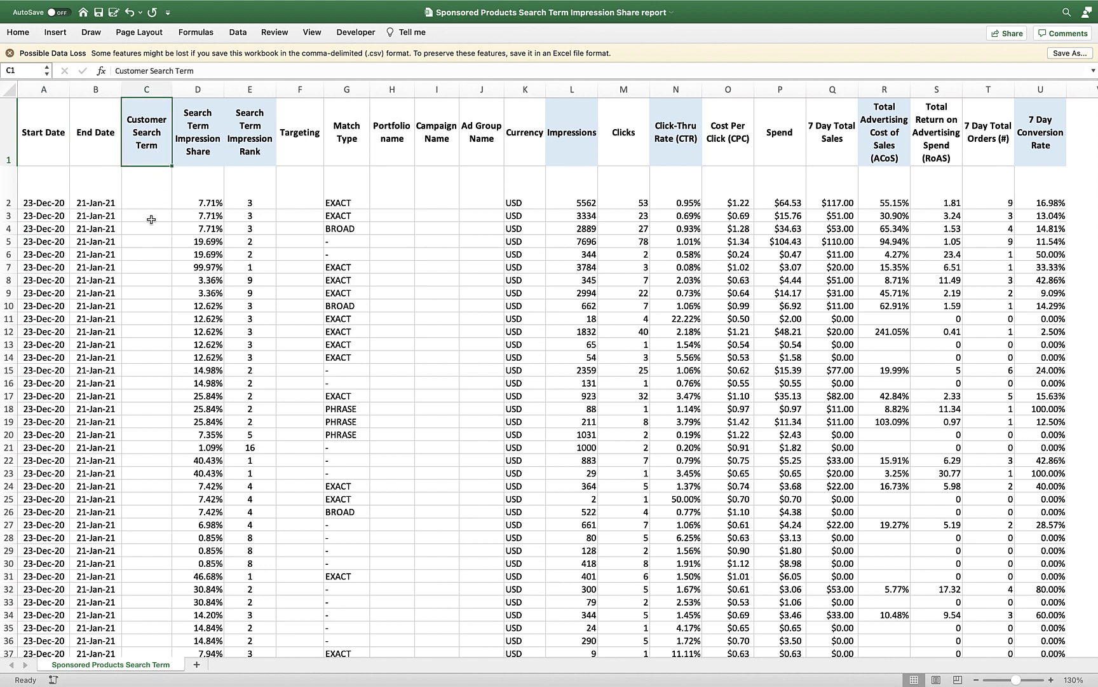
drag(152, 202, 145, 426)
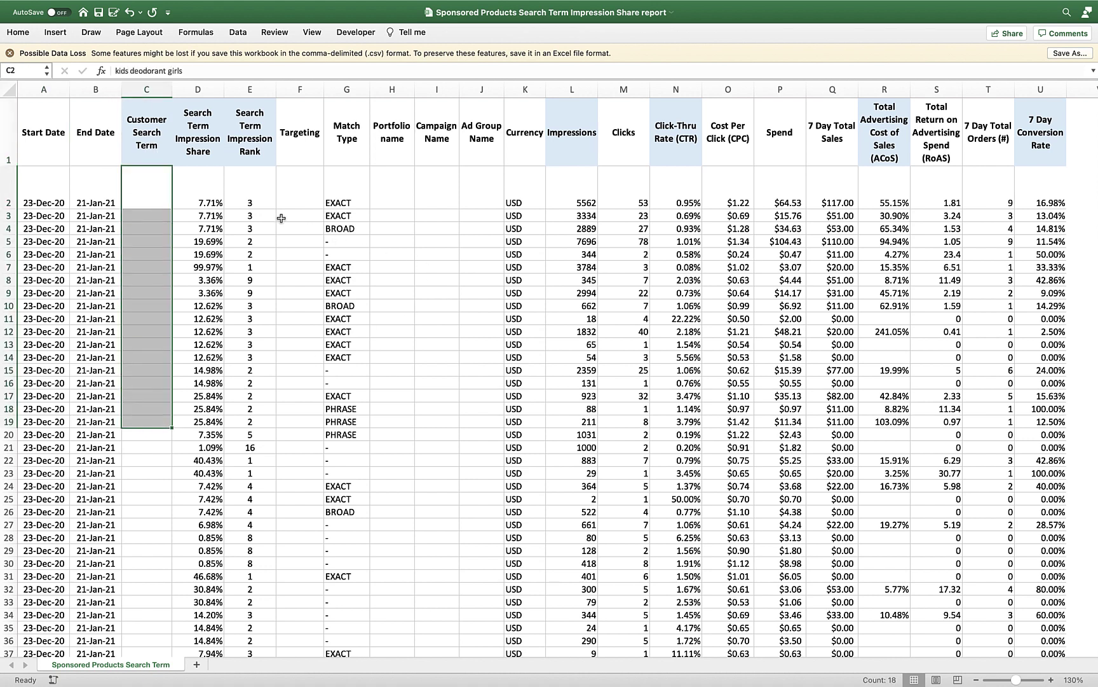
click(160, 151)
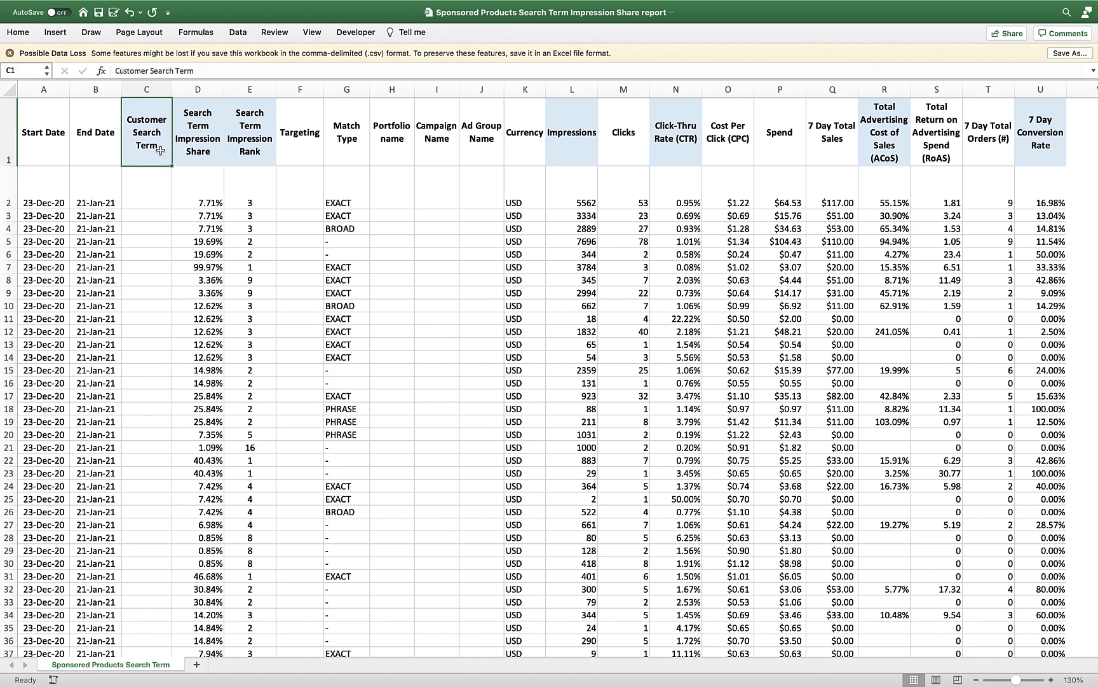
click(215, 140)
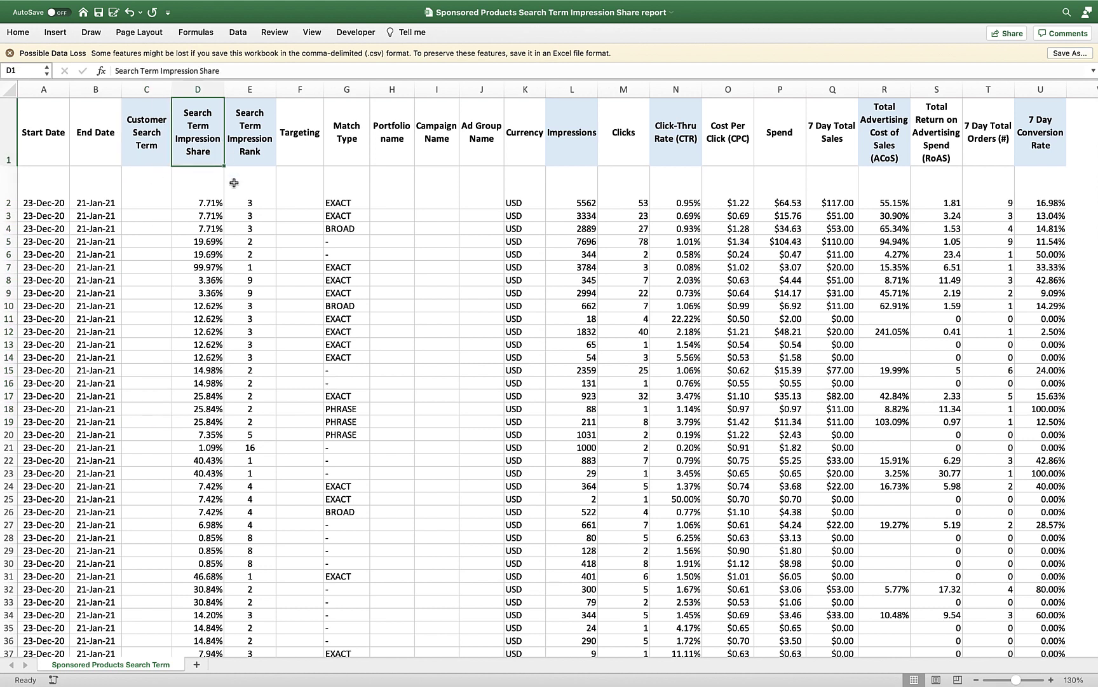
click(263, 153)
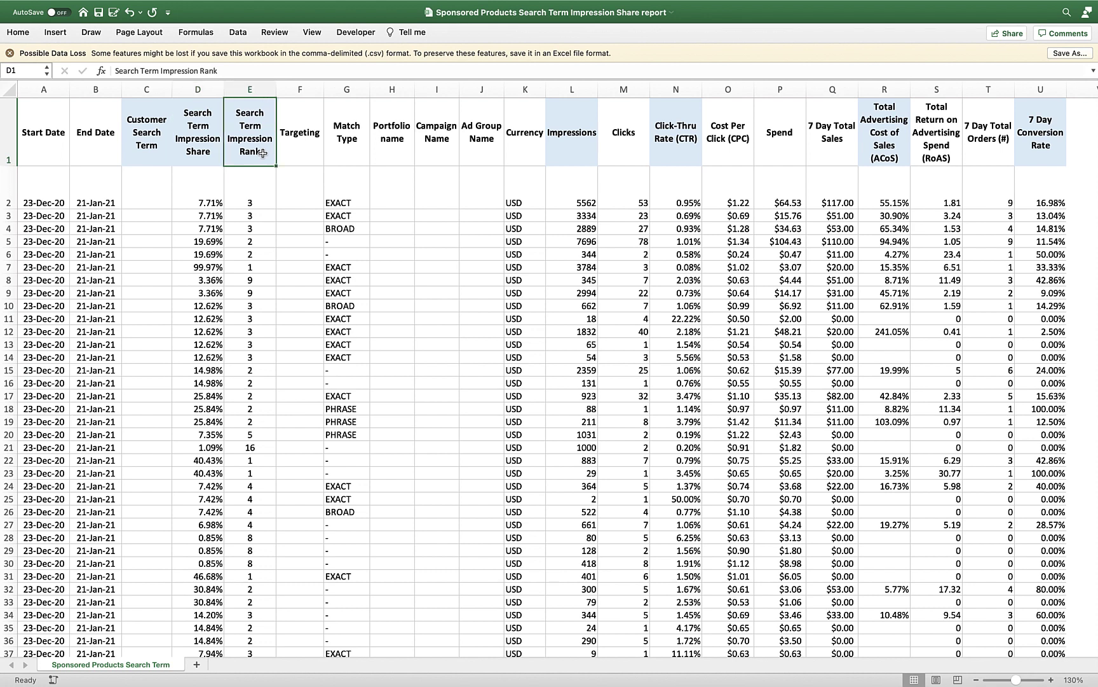
click(571, 145)
click(680, 143)
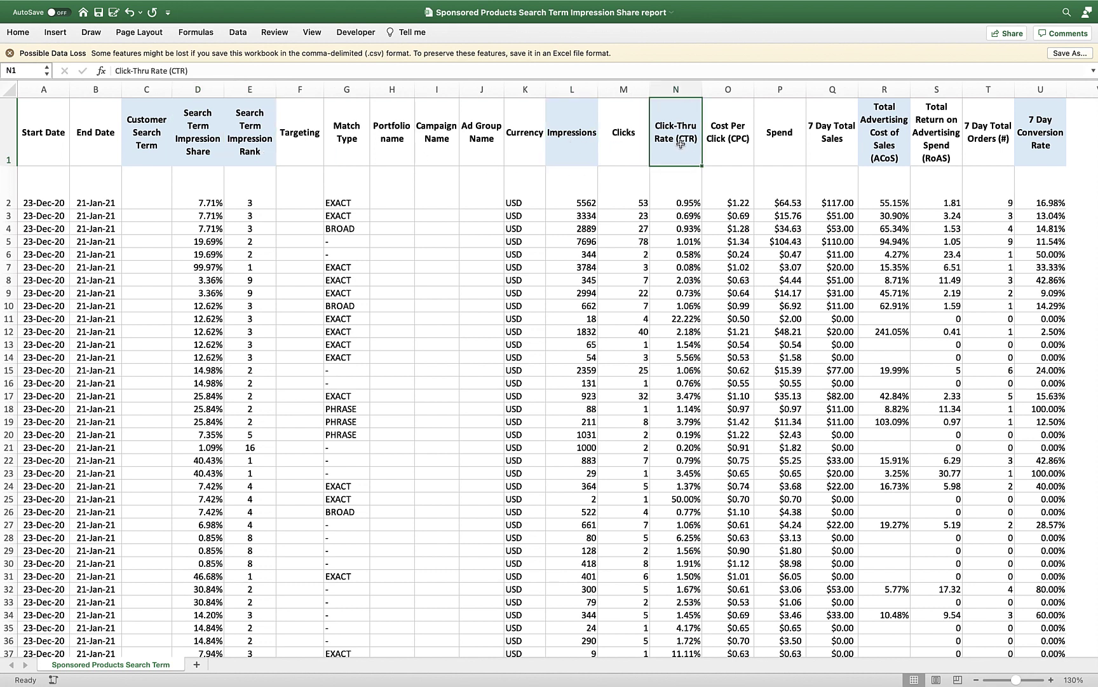
click(882, 142)
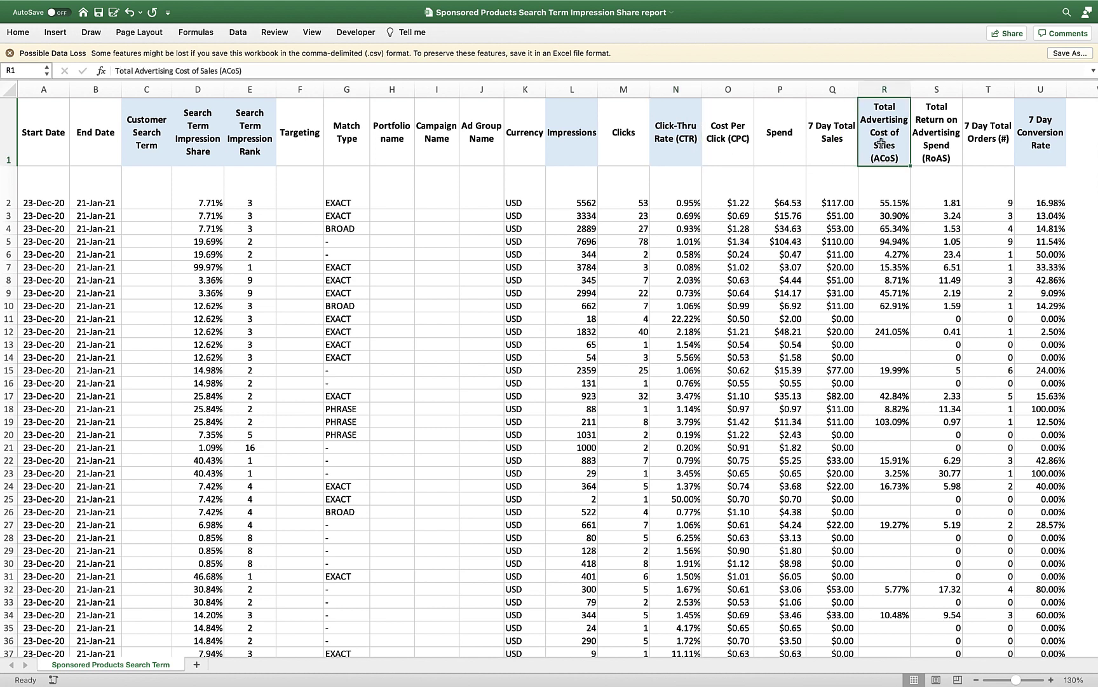
click(1043, 137)
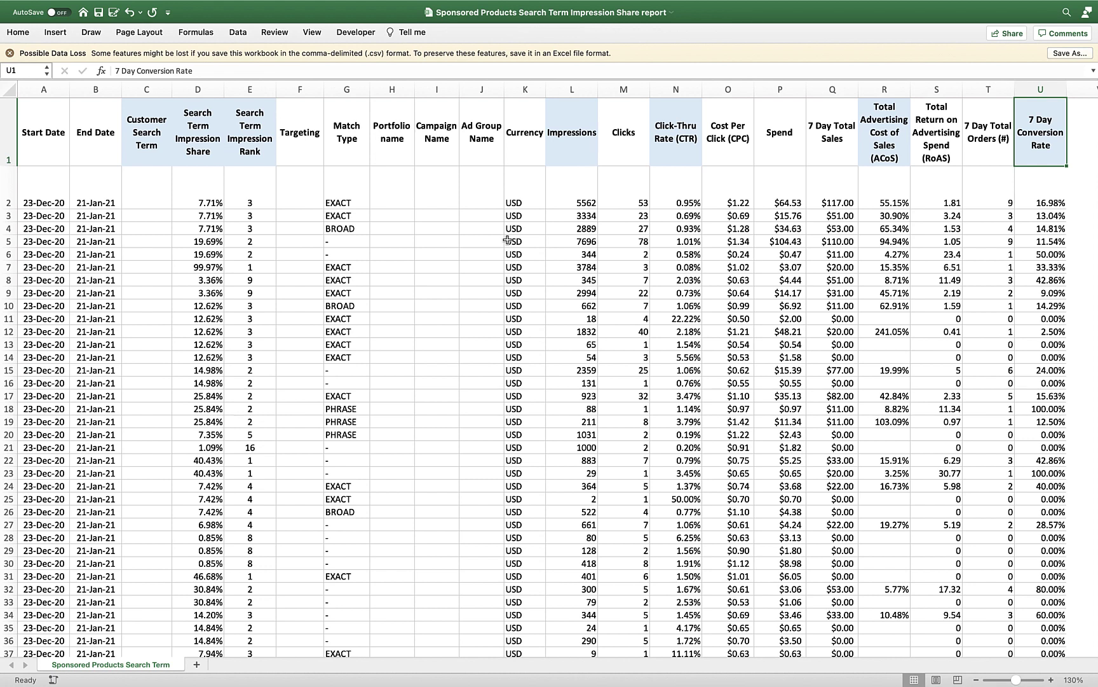
Inspect the pivot table beside the raw data and the formula behind the first total marketplace impressions value
scroll(507, 239, right, 10)
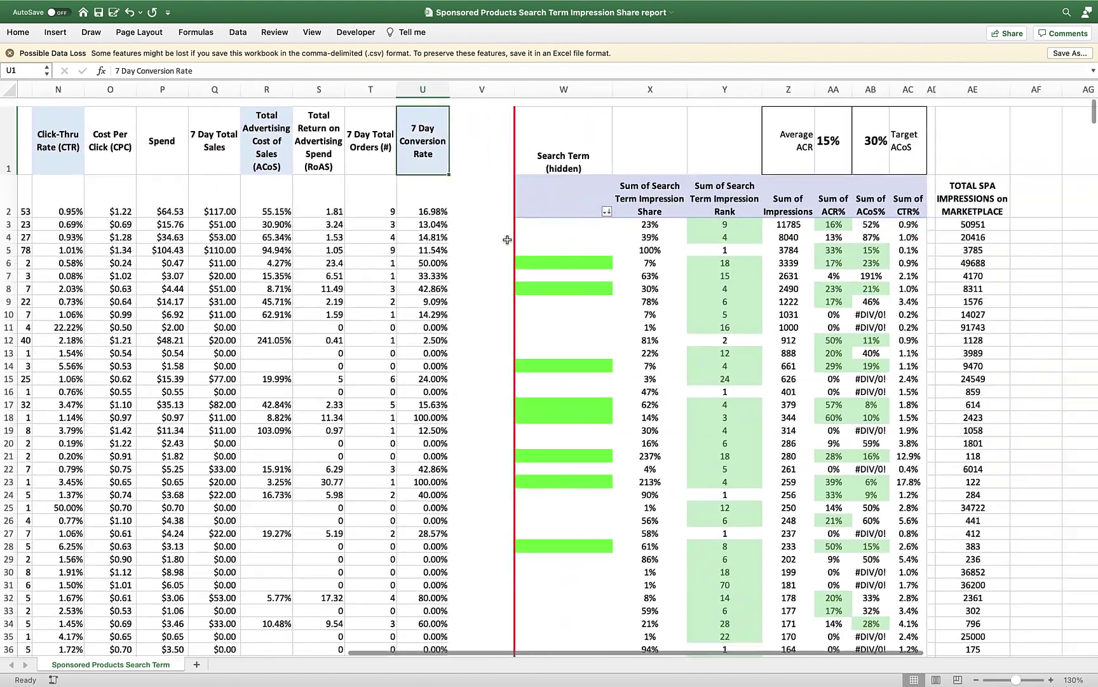
scroll(506, 240, right, 8)
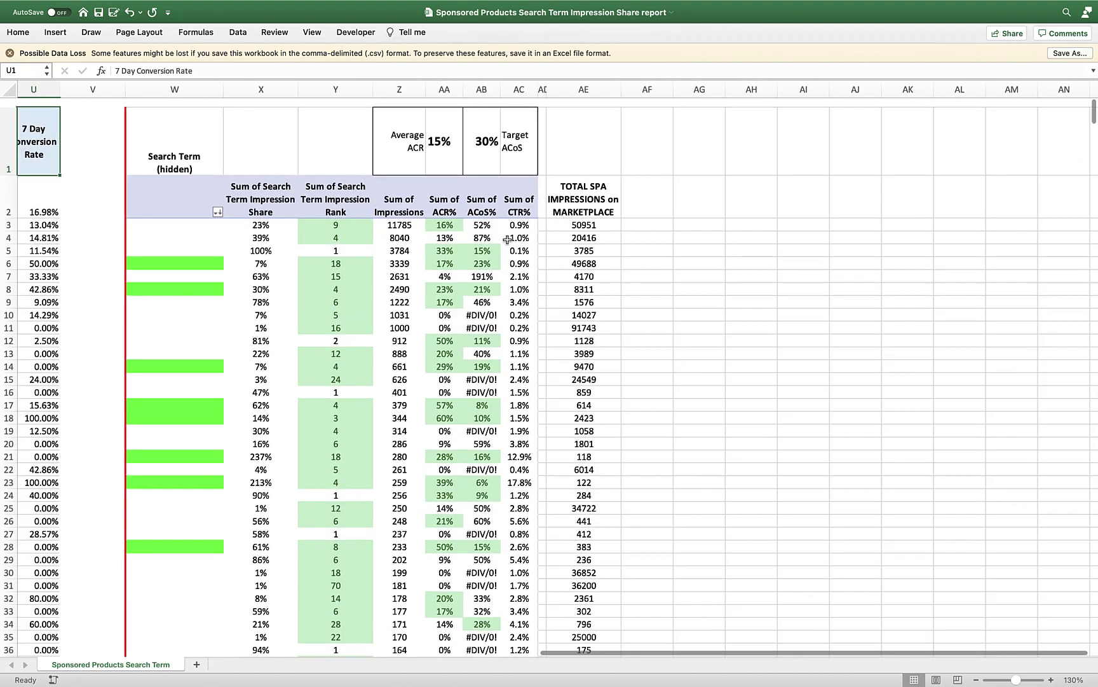
scroll(507, 240, down, 1)
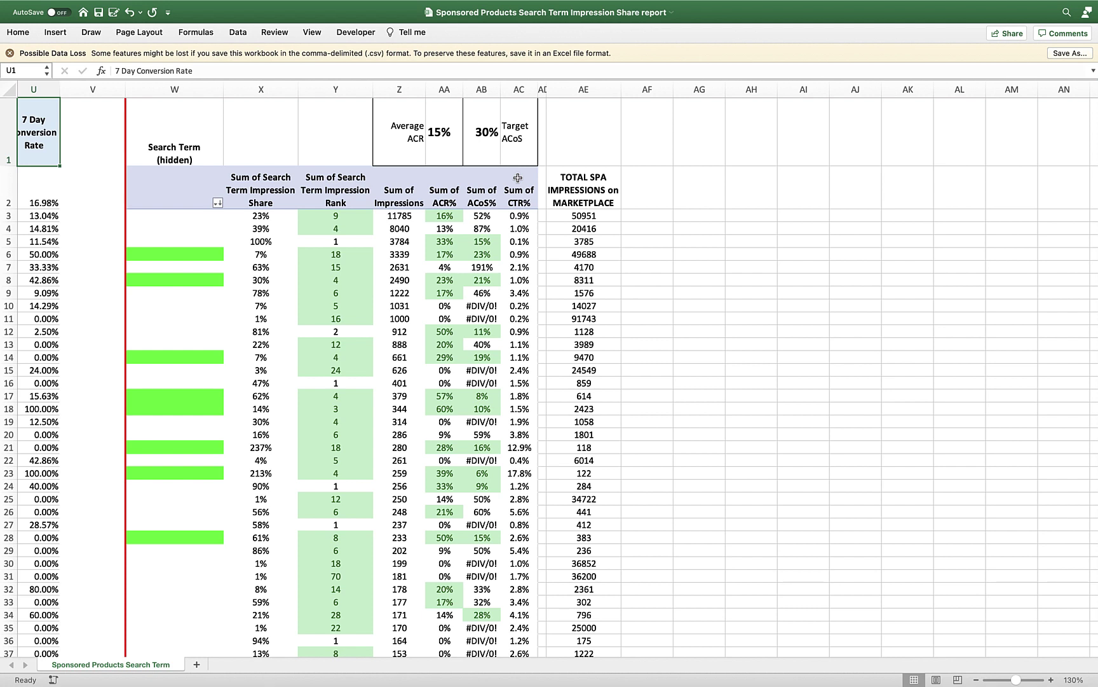
click(601, 219)
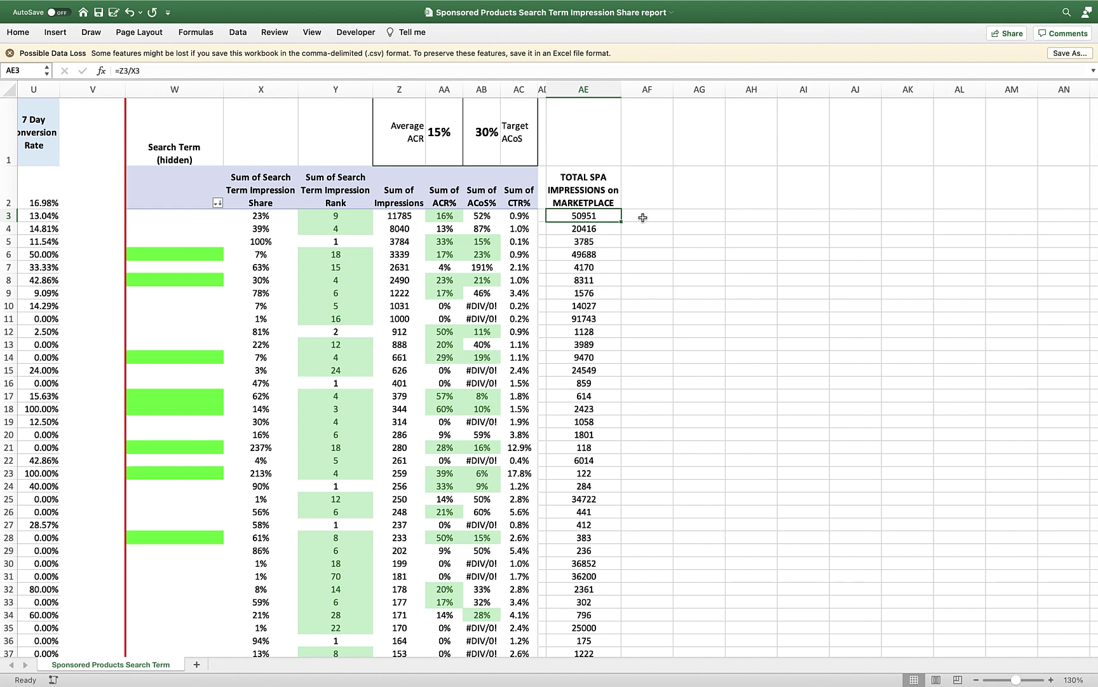
scroll(362, 313, up, 2)
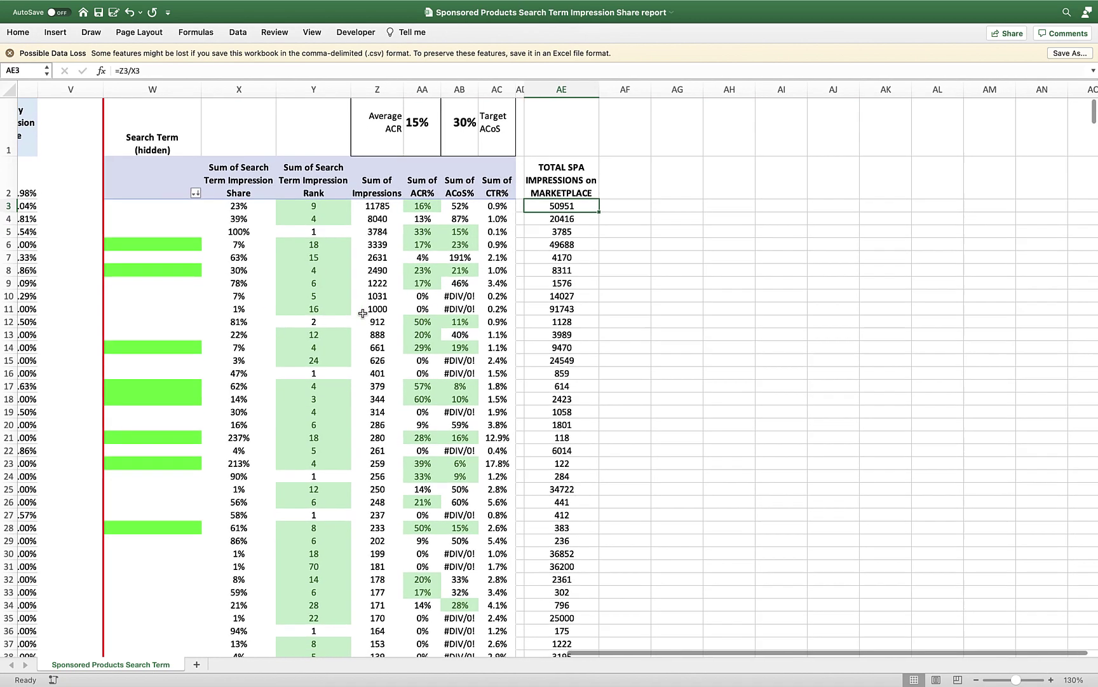
scroll(362, 313, up, 4)
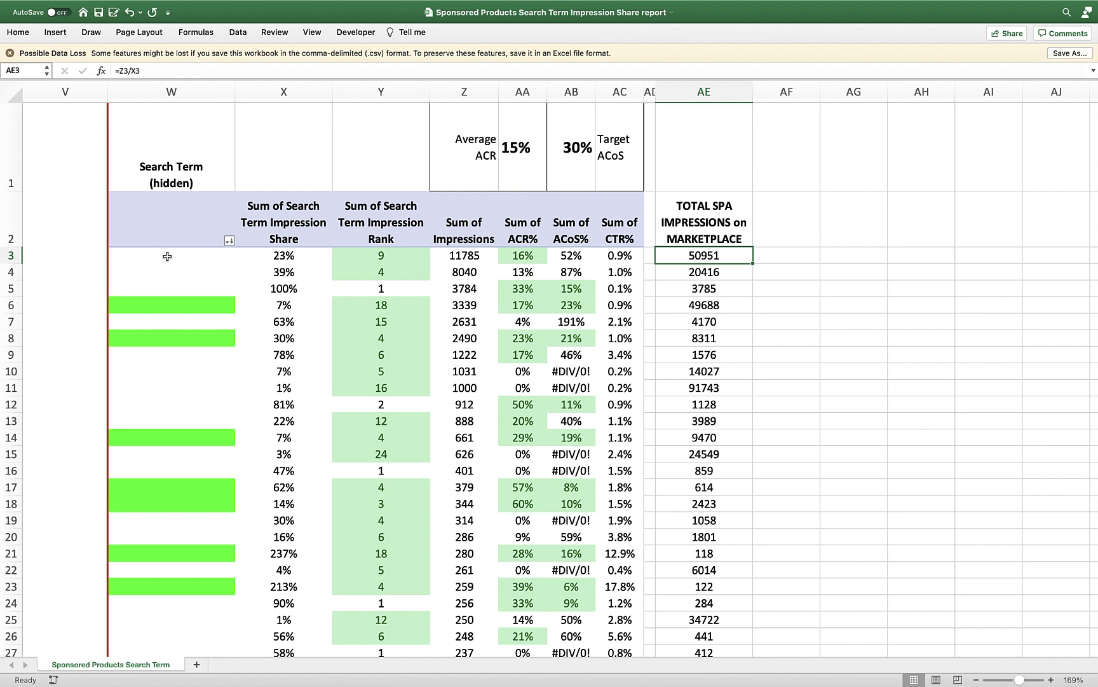
Review the pivot table's search term column and the average ACR and target ACoS benchmarks above it
click(167, 256)
click(298, 147)
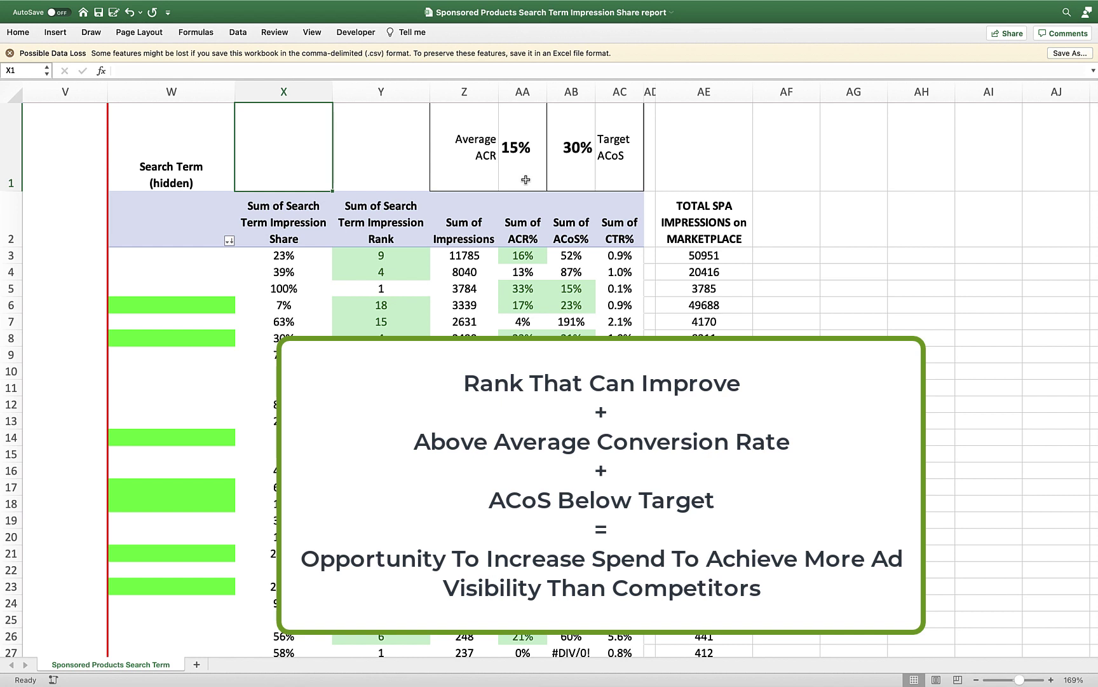
click(521, 94)
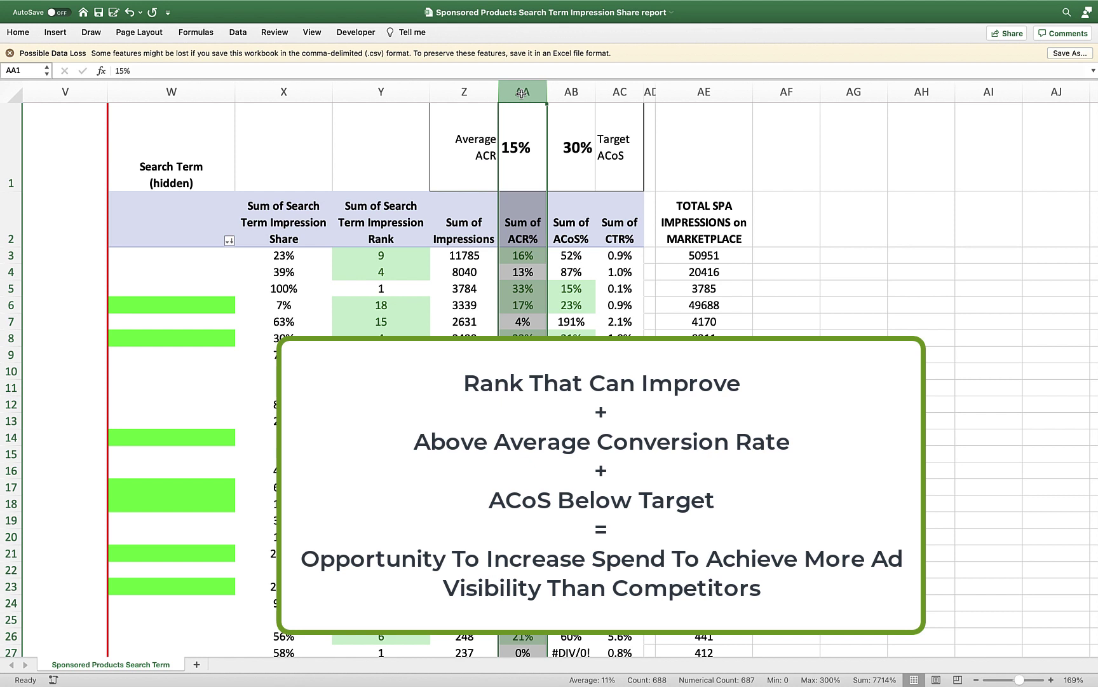
click(570, 118)
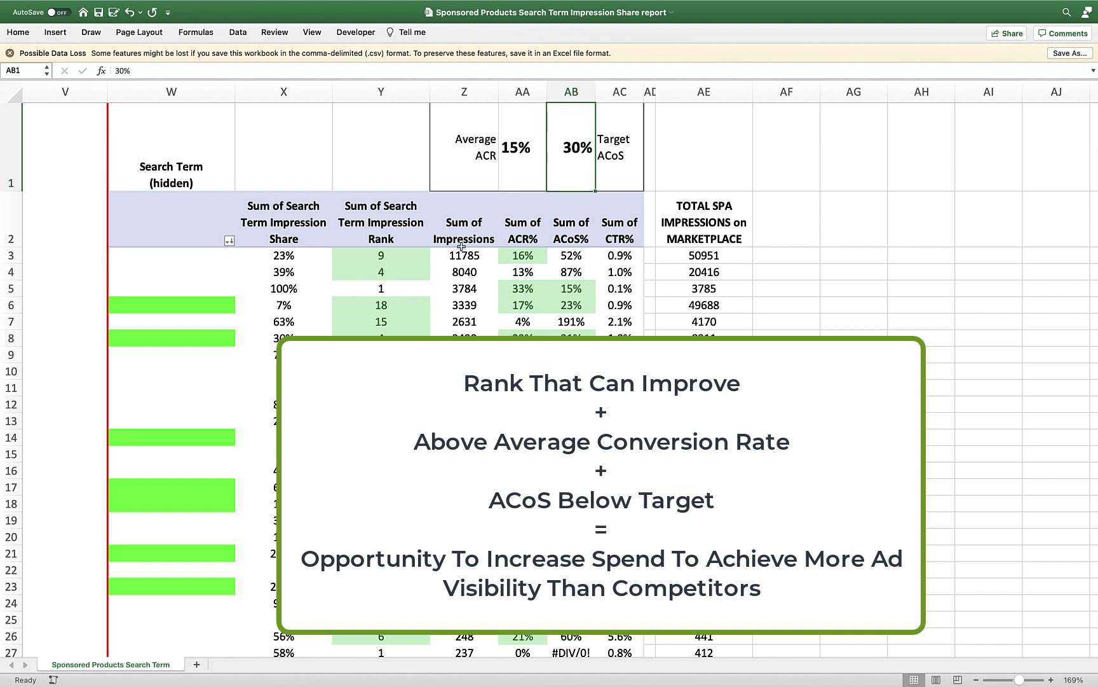
Enter the criterion "3 or higher" in cell Y1 above the Search Term Impression Rank column
double_click(380, 182)
text(3)
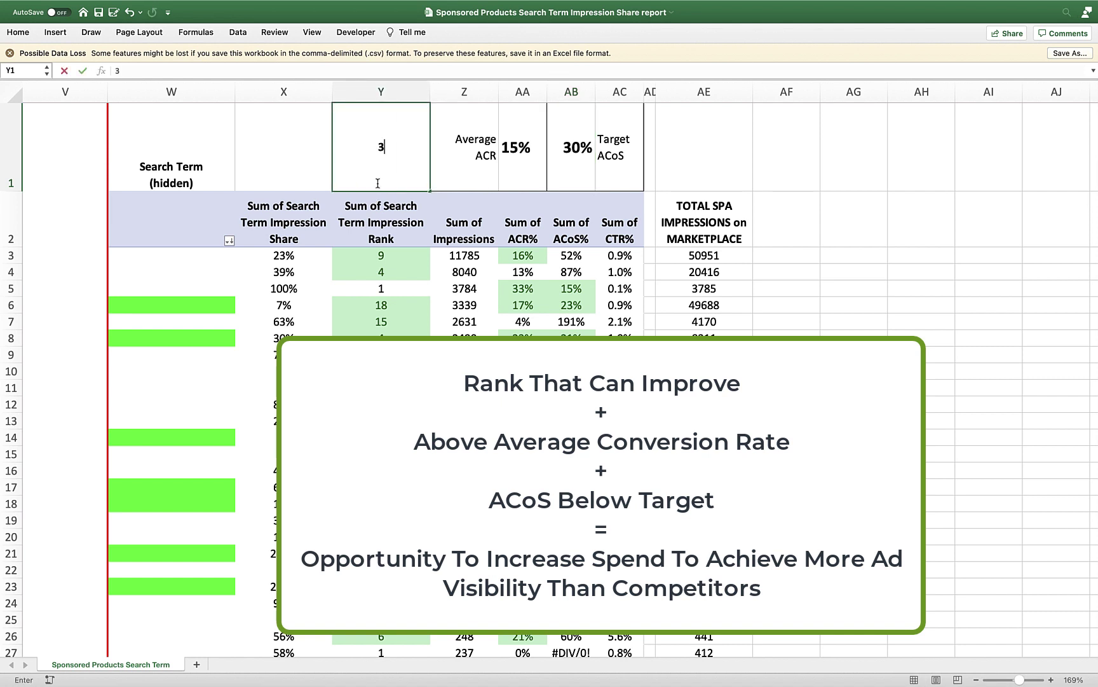
key(Return)
click(400, 159)
double_click(399, 160)
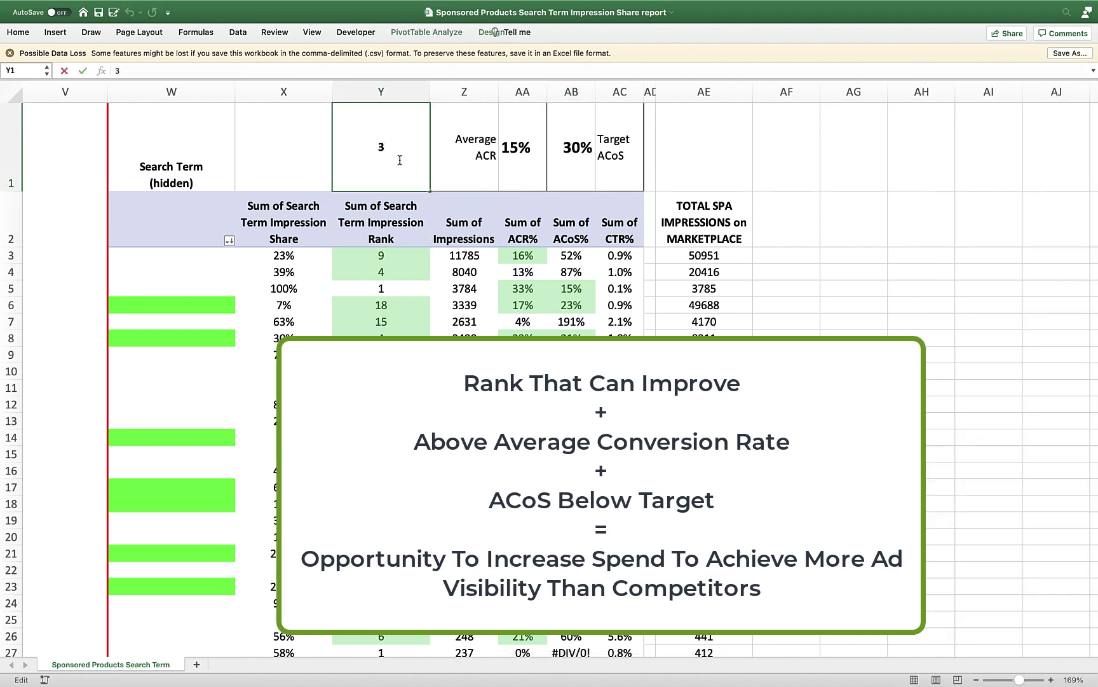
text(or higher)
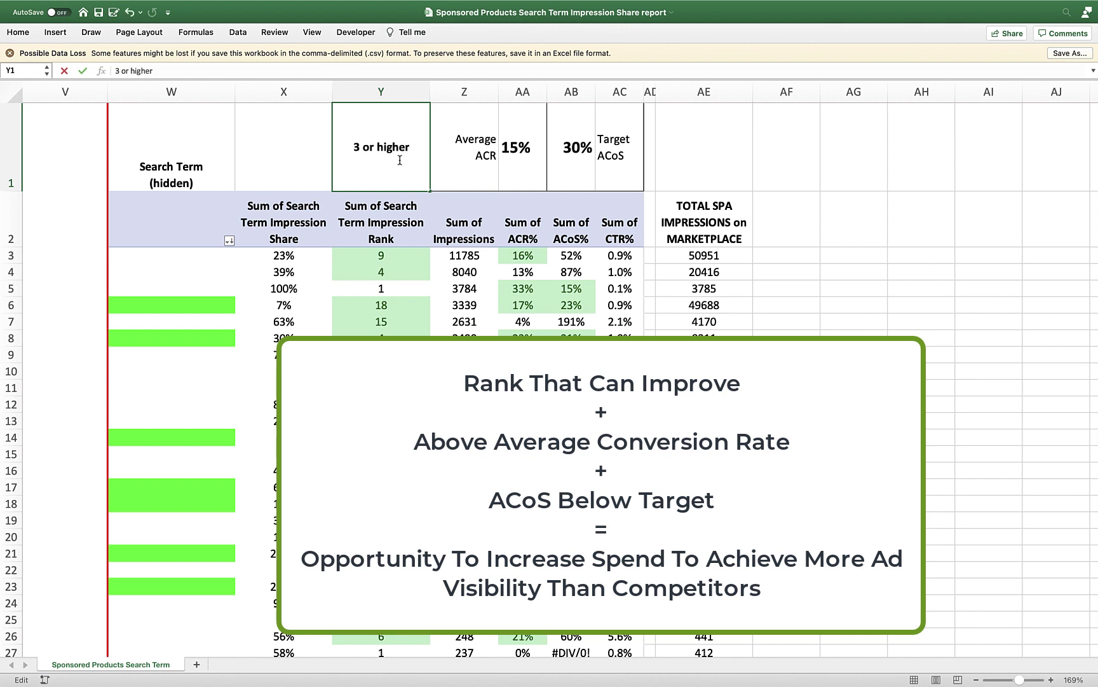
key(Return)
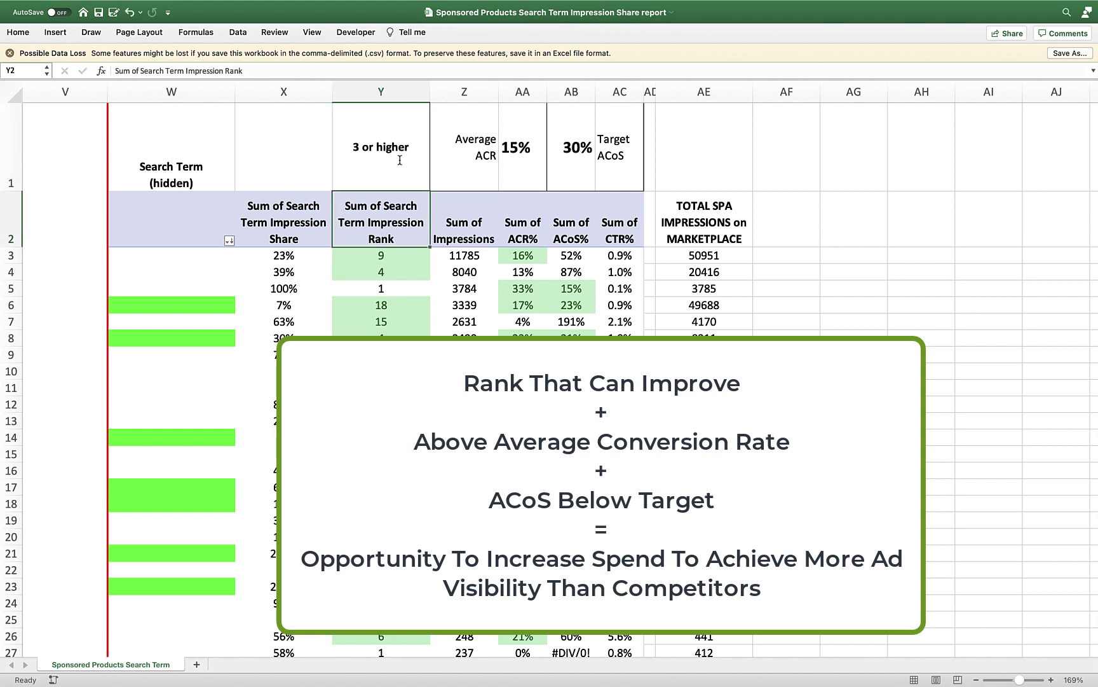
Examine pivot table rows 5 and 16 for impression share, rank and total marketplace impressions
click(284, 151)
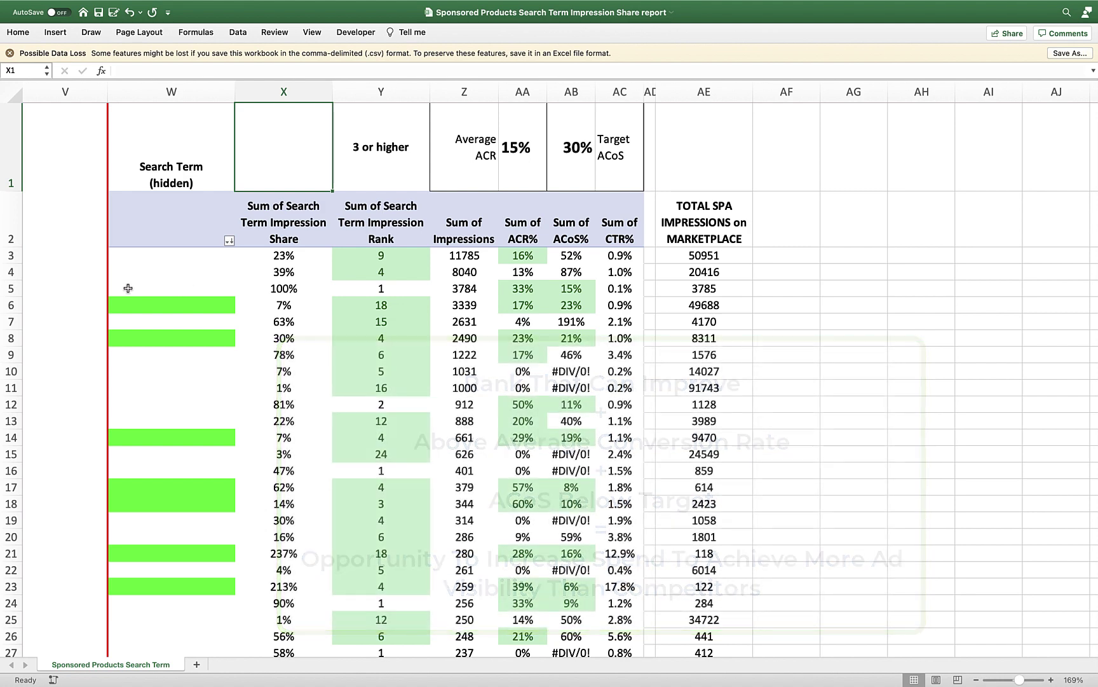
click(12, 289)
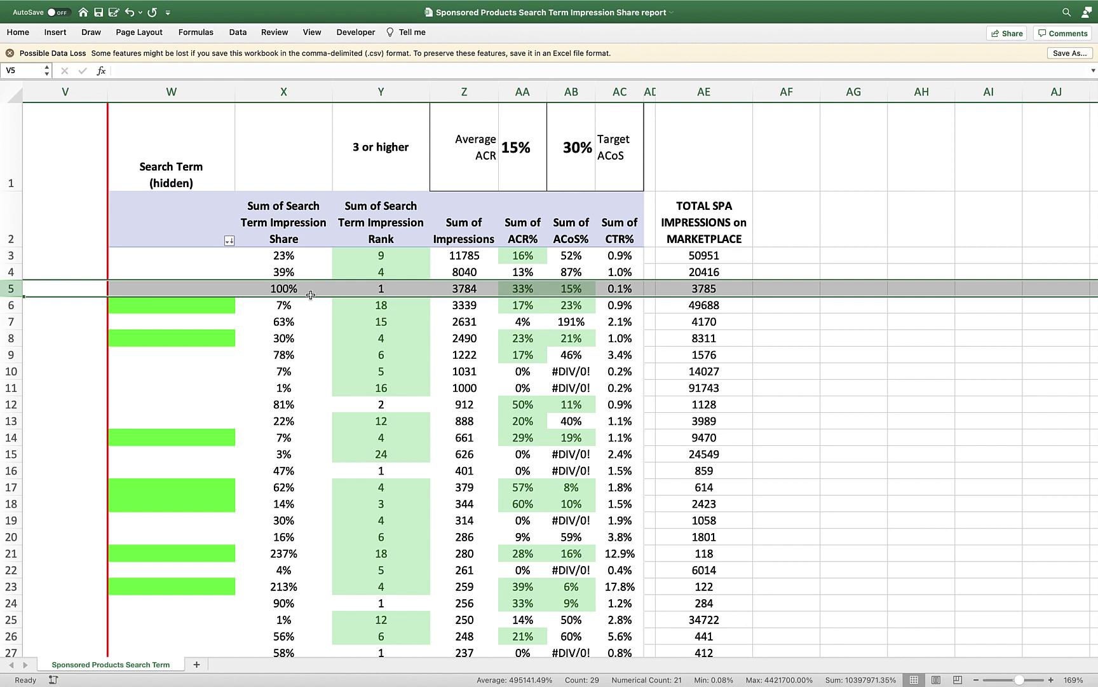
click(9, 471)
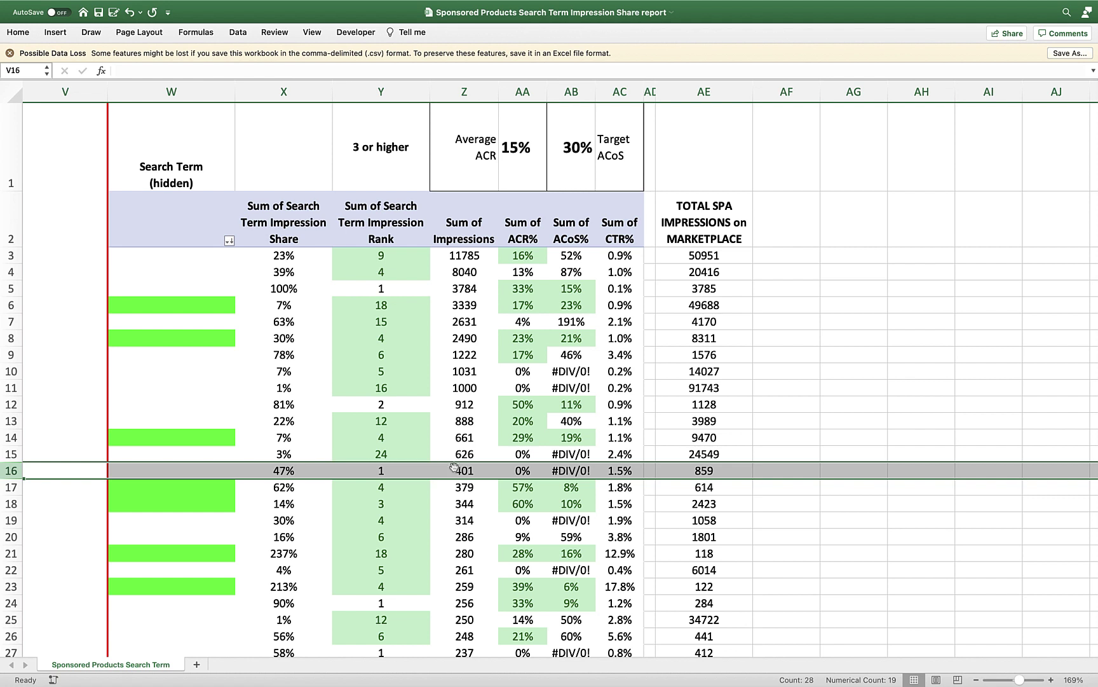
click(778, 473)
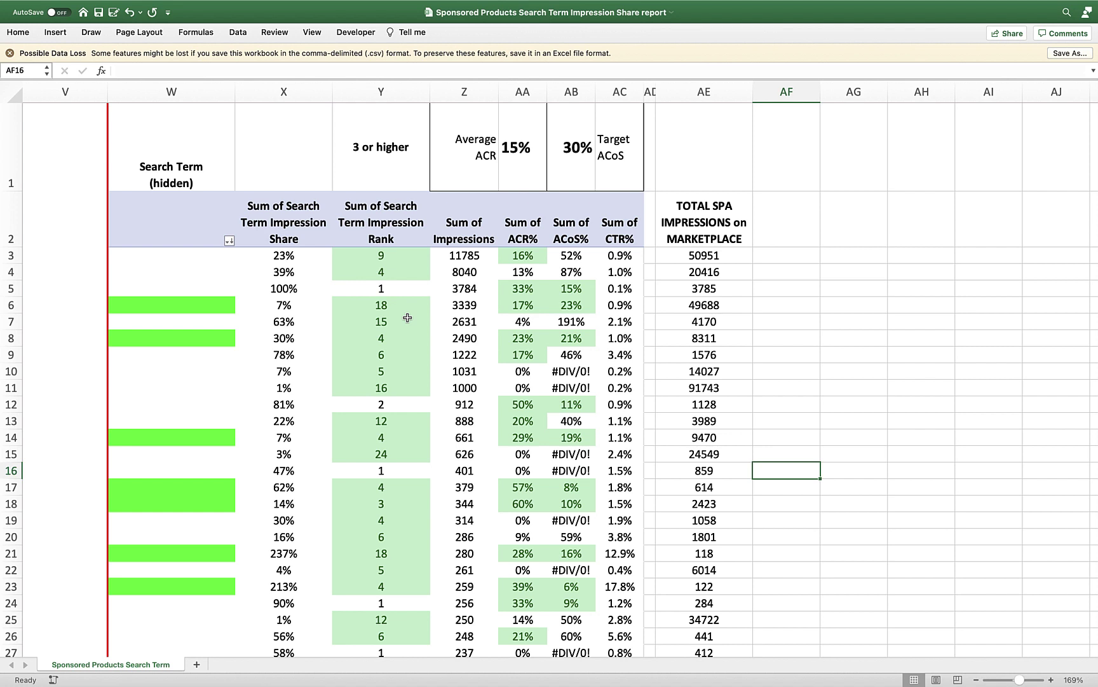
Check the row 5 search term's conversion rate and impression rank against the benchmarks
click(397, 271)
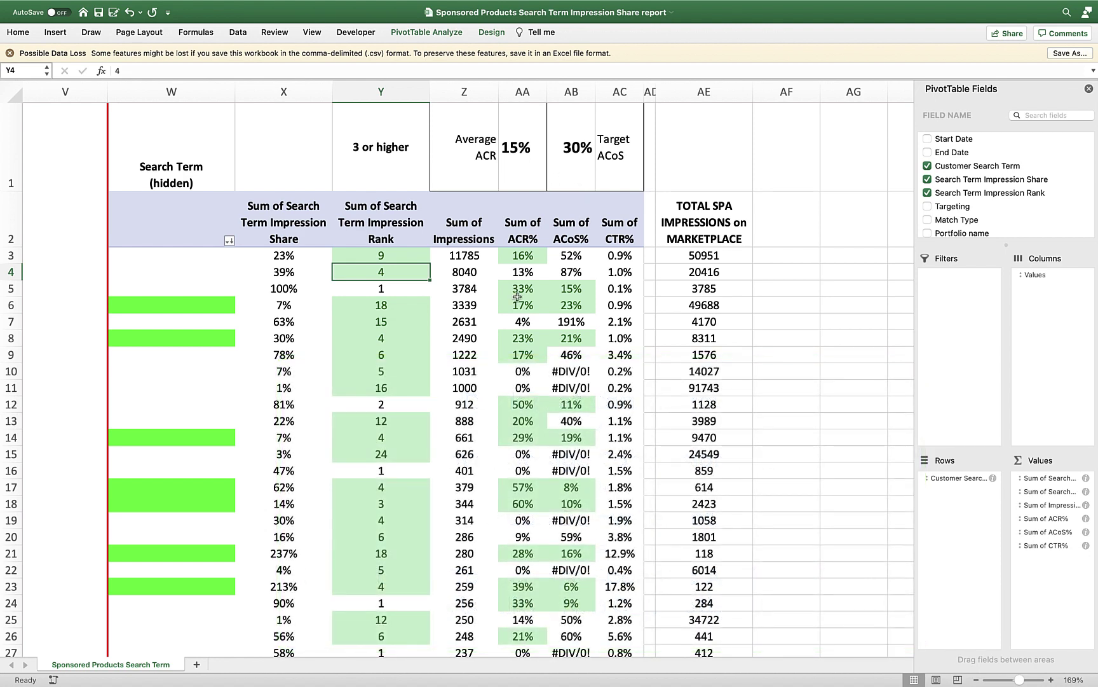
click(12, 288)
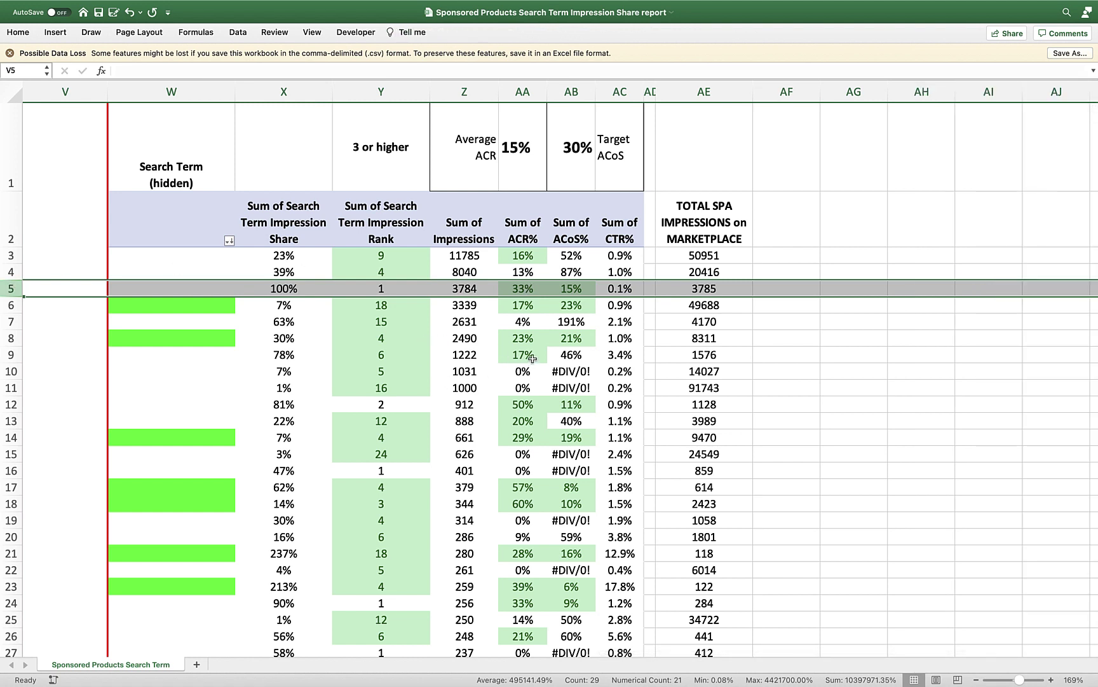
drag(533, 289, 548, 289)
click(534, 290)
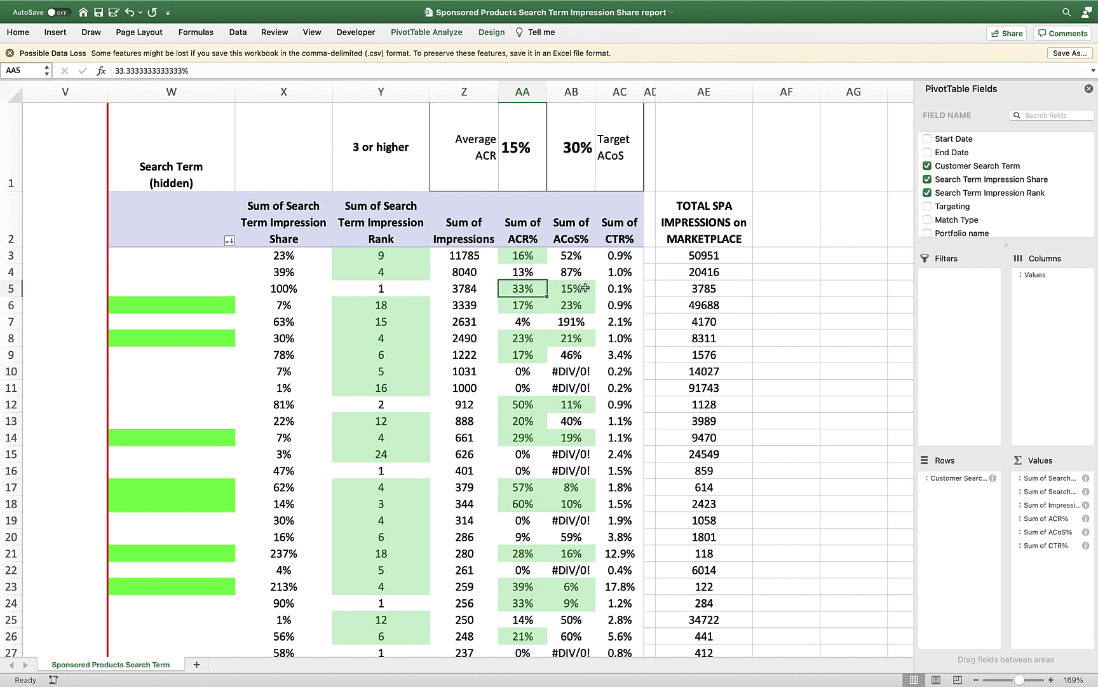
click(416, 288)
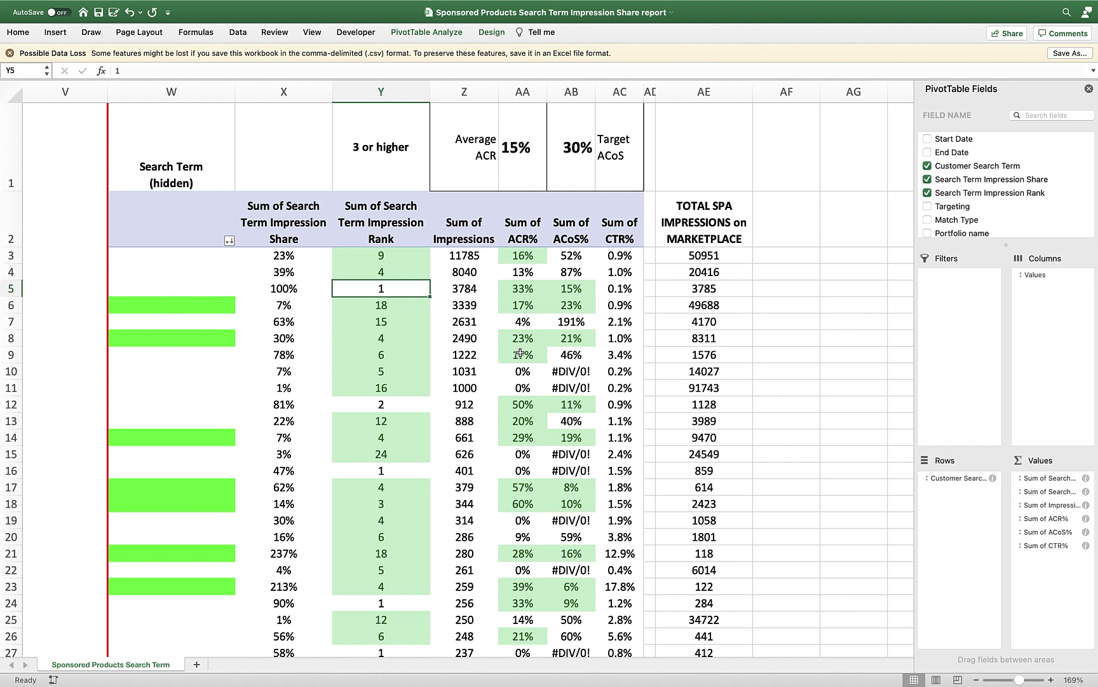
Check the row 6 search term's impression rank, ACR and ACoS against the three opportunity criteria
click(406, 308)
click(571, 304)
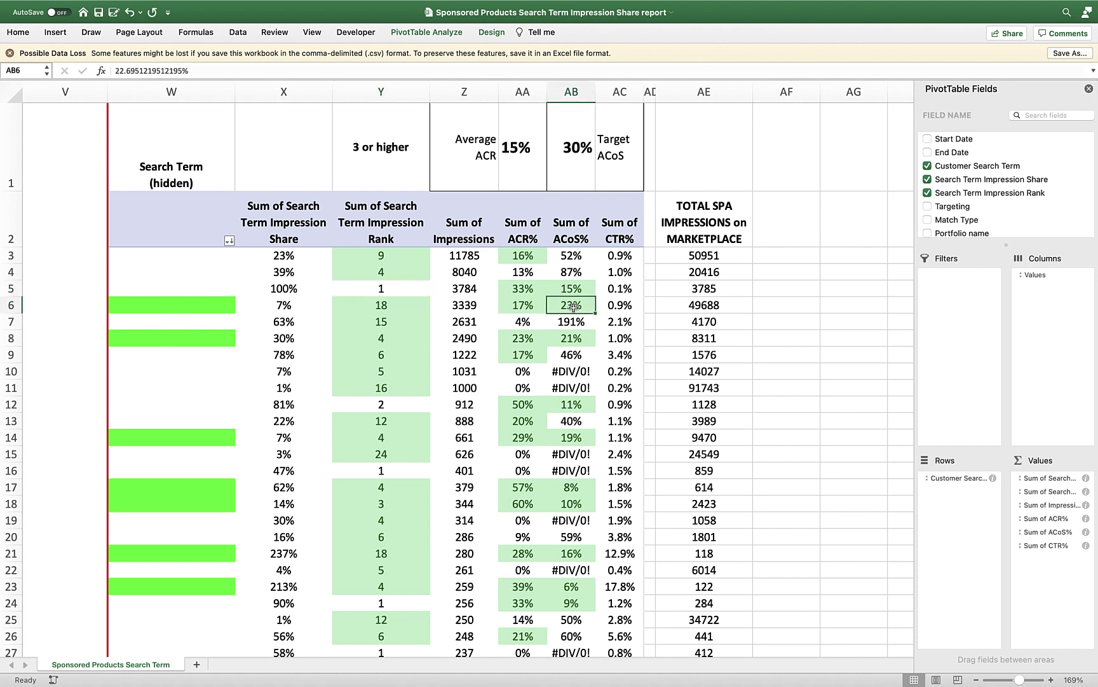
click(399, 306)
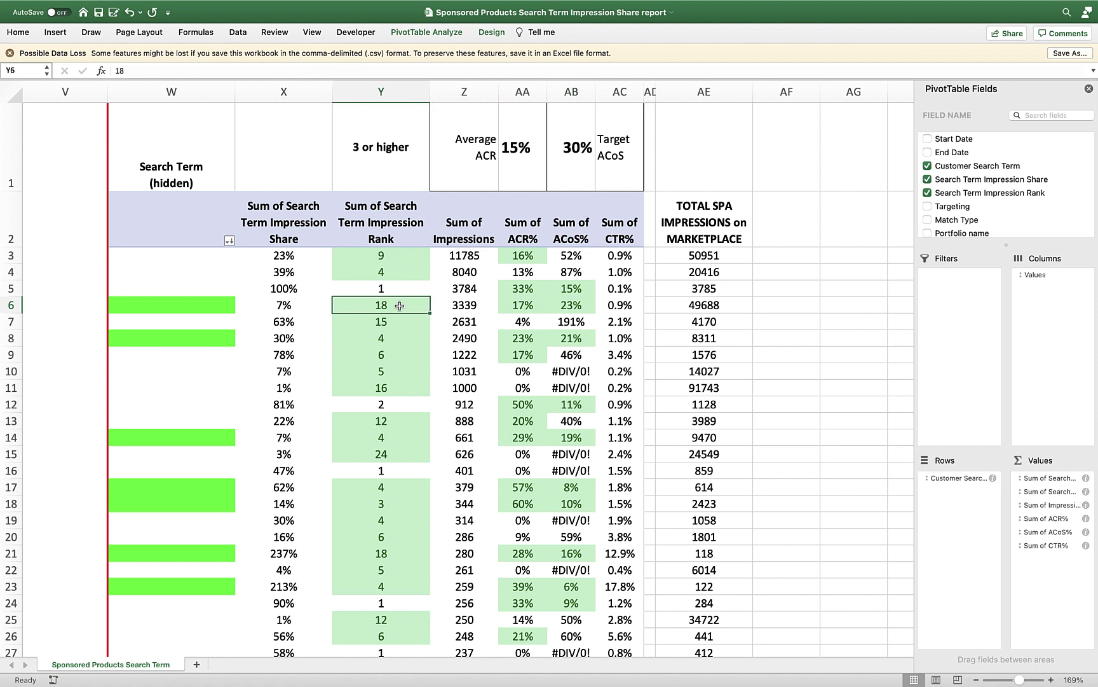
click(519, 310)
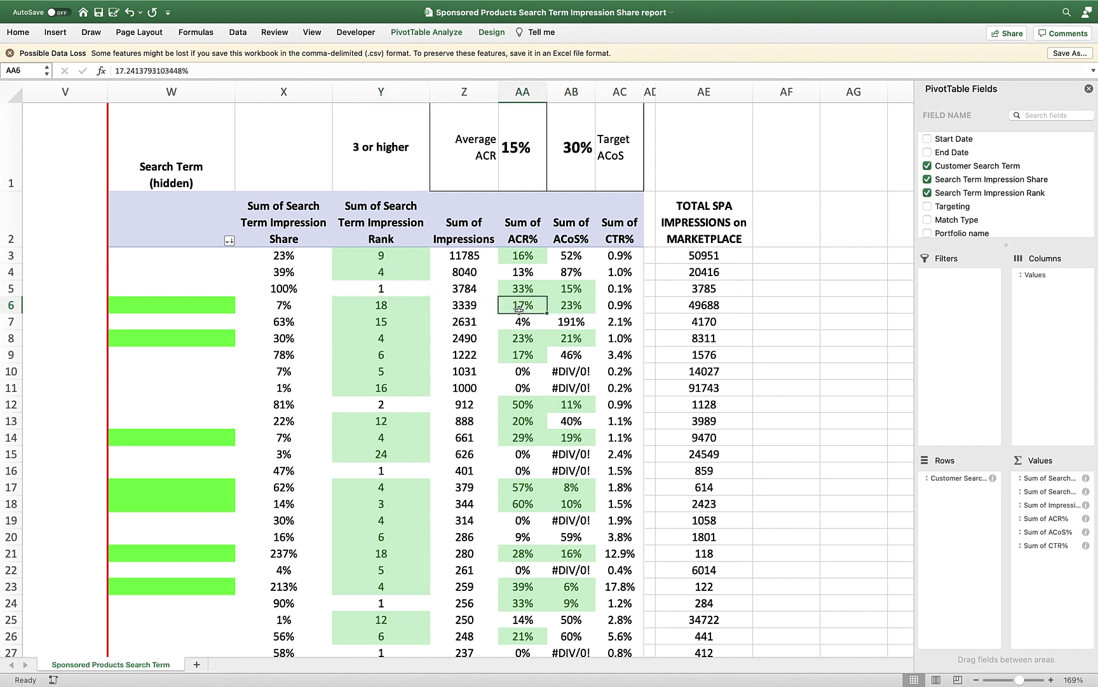
click(579, 304)
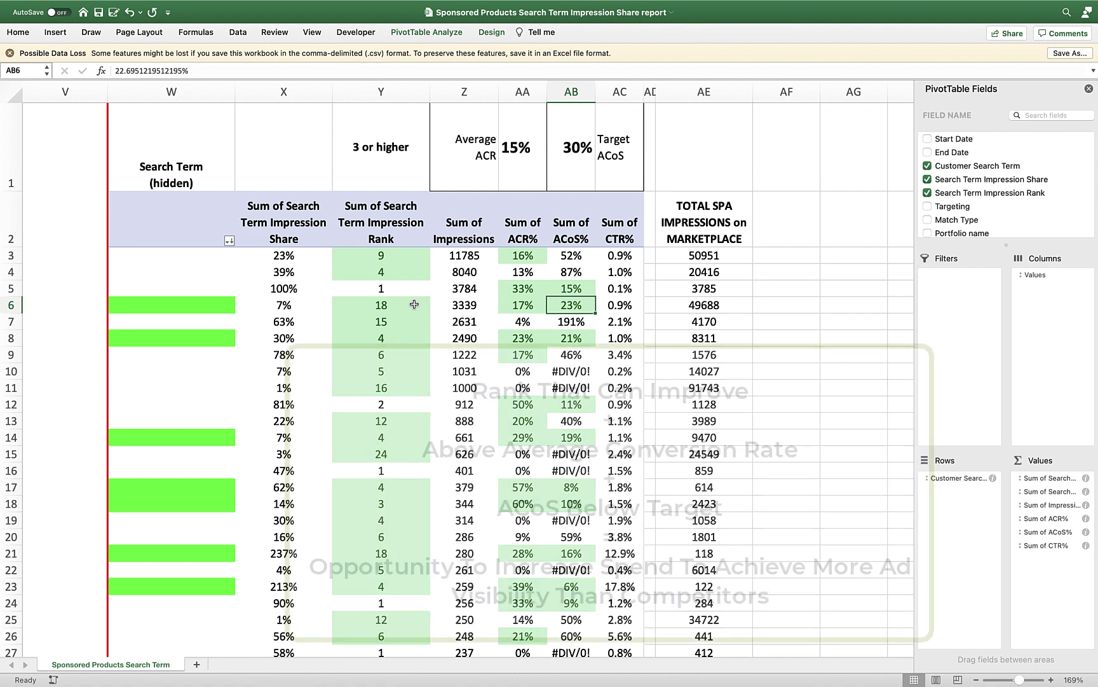
click(381, 305)
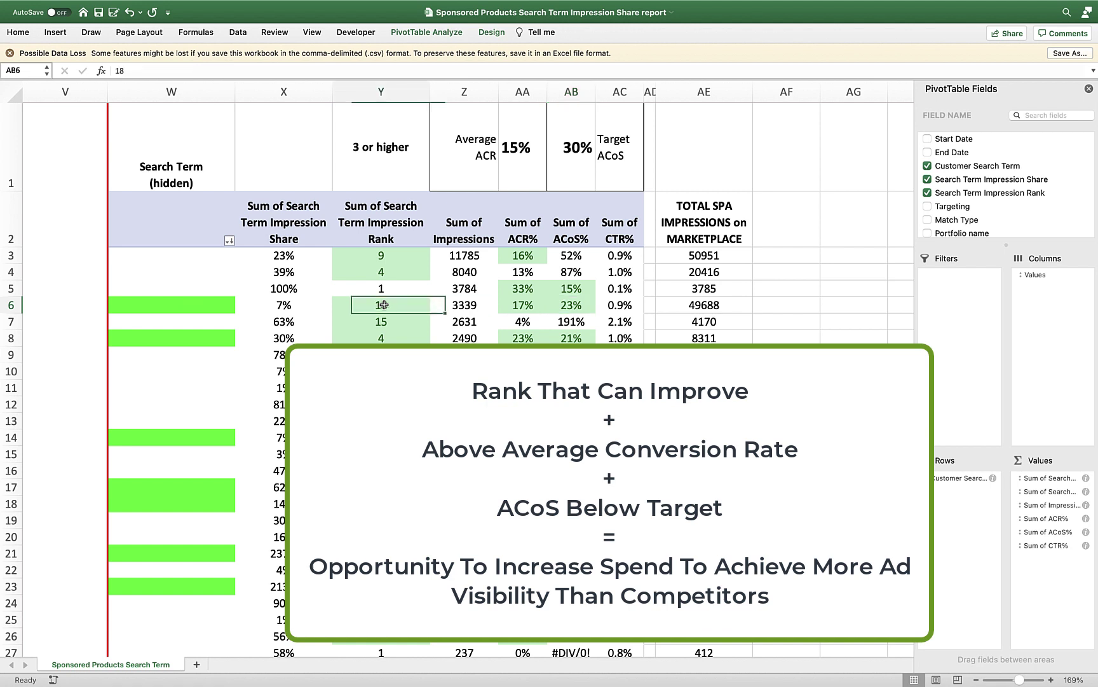
click(512, 304)
click(593, 299)
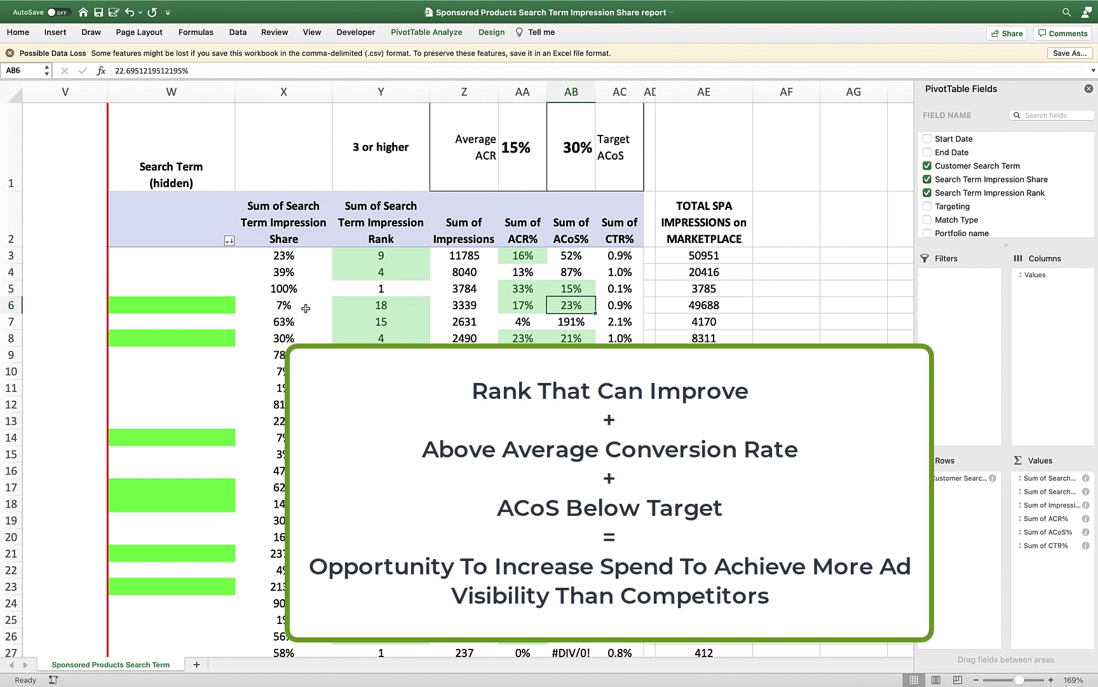
click(803, 306)
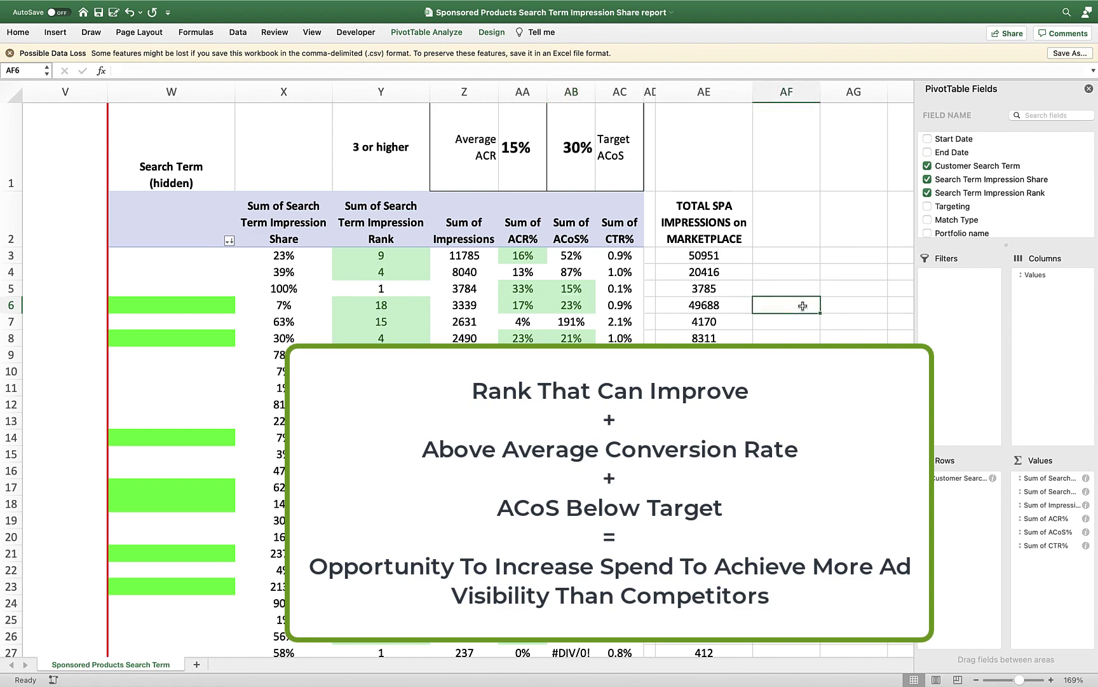